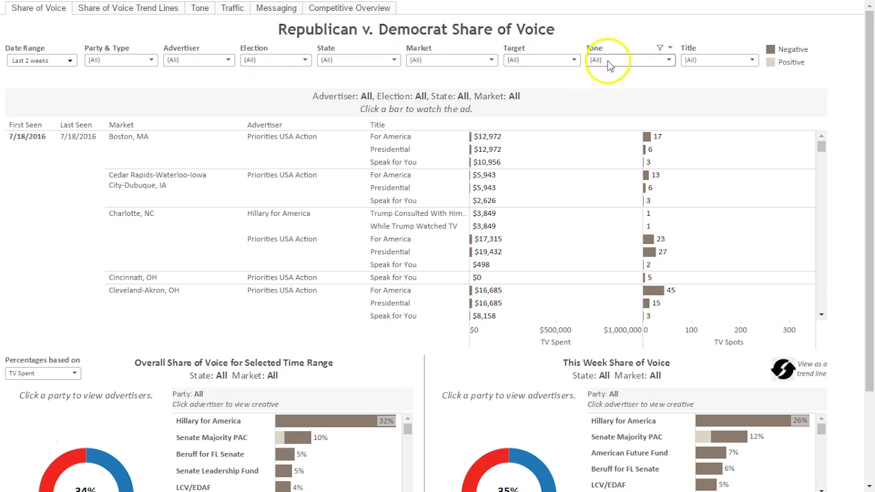
# Browse the date range, party and type, advertiser, election and state filter options
pyautogui.click(70, 62)
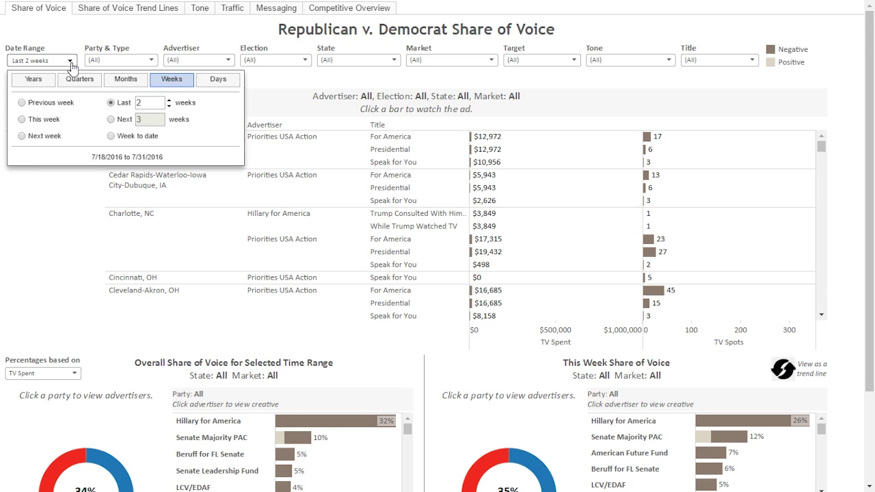
pyautogui.click(106, 62)
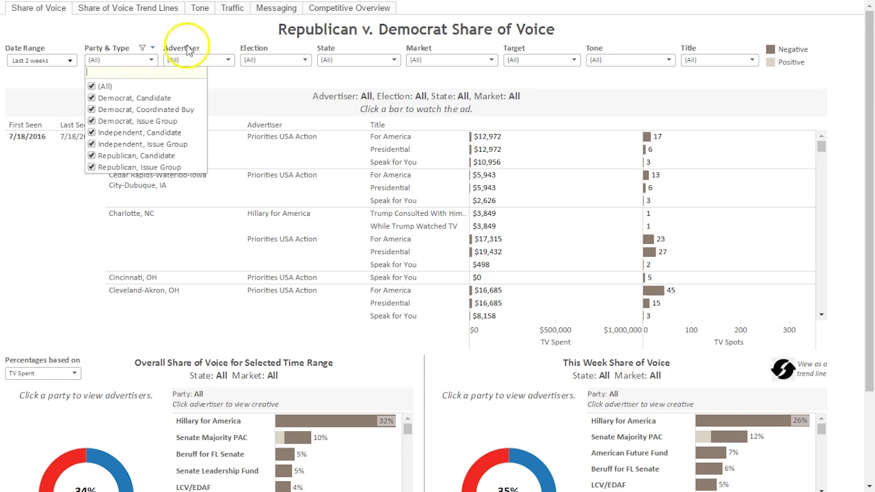
pyautogui.click(226, 56)
pyautogui.click(228, 60)
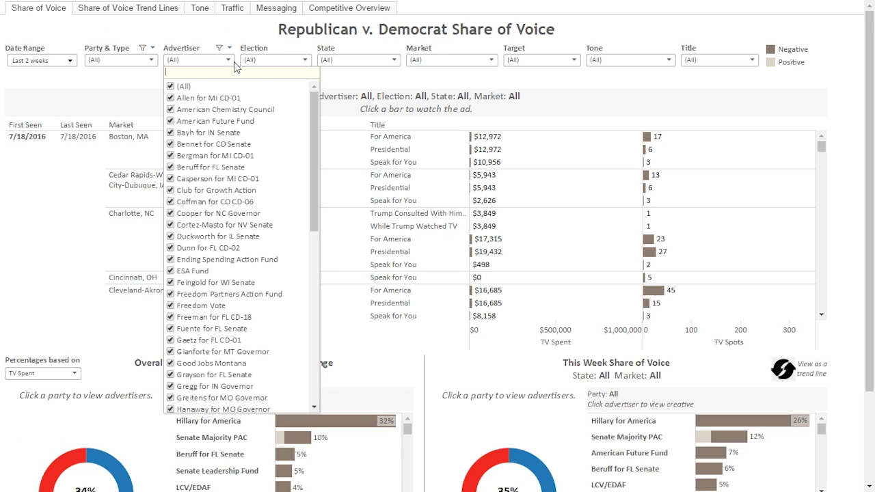
pyautogui.click(260, 56)
pyautogui.click(259, 60)
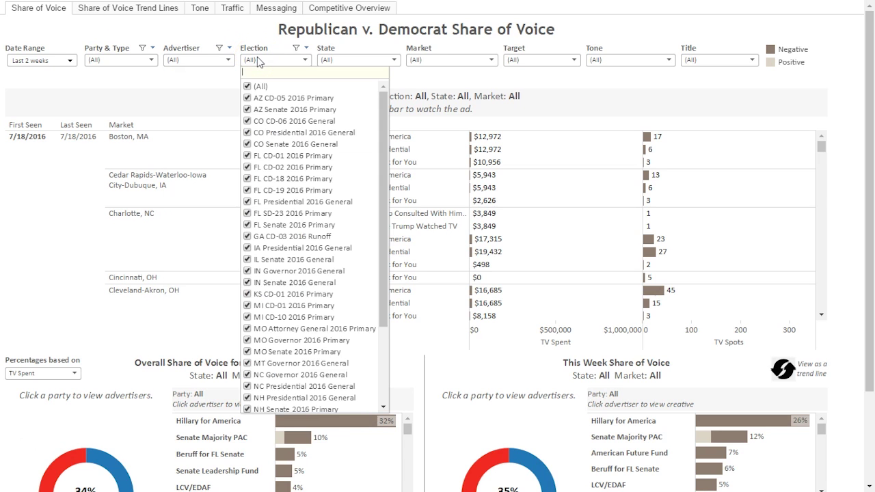
pyautogui.click(362, 55)
pyautogui.click(395, 60)
pyautogui.click(487, 58)
# Browse the market, ad target, ad tone and ad title filter options
pyautogui.click(493, 61)
pyautogui.click(562, 62)
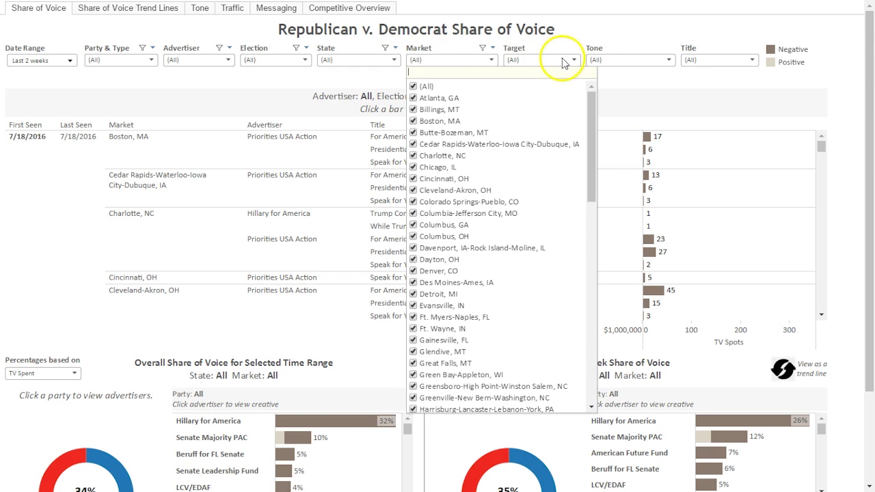
pyautogui.click(575, 61)
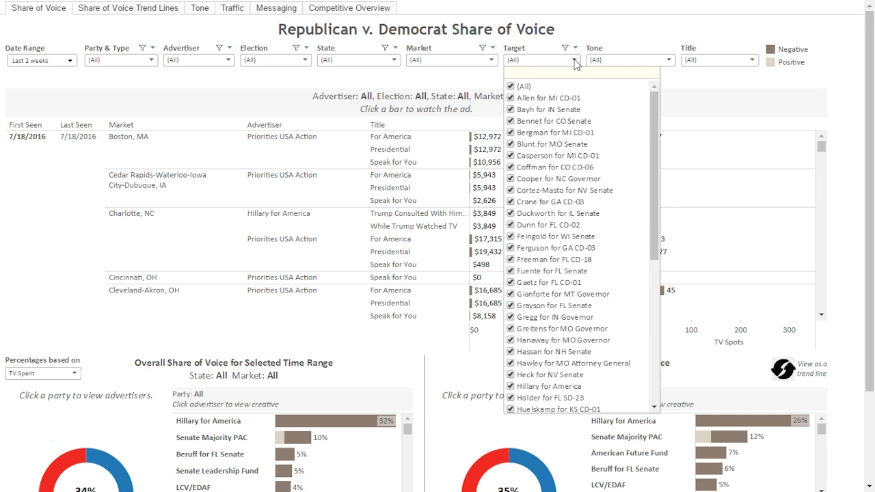
pyautogui.click(666, 60)
pyautogui.click(672, 61)
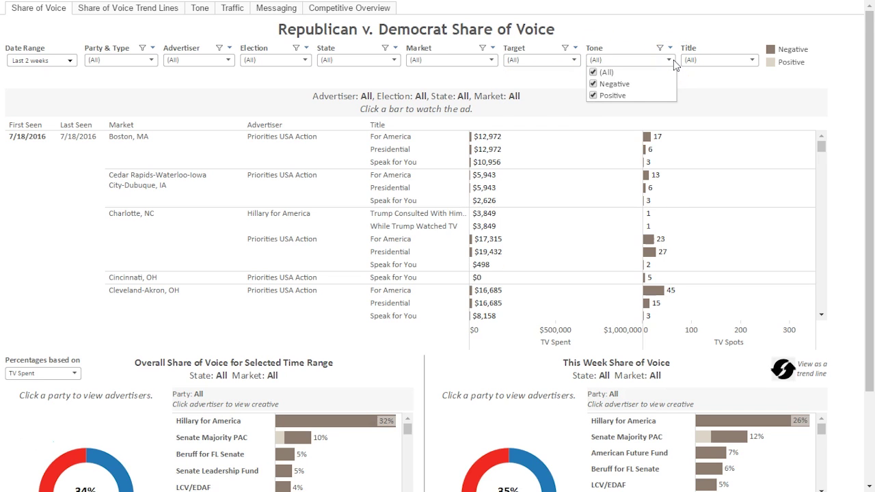
pyautogui.click(718, 64)
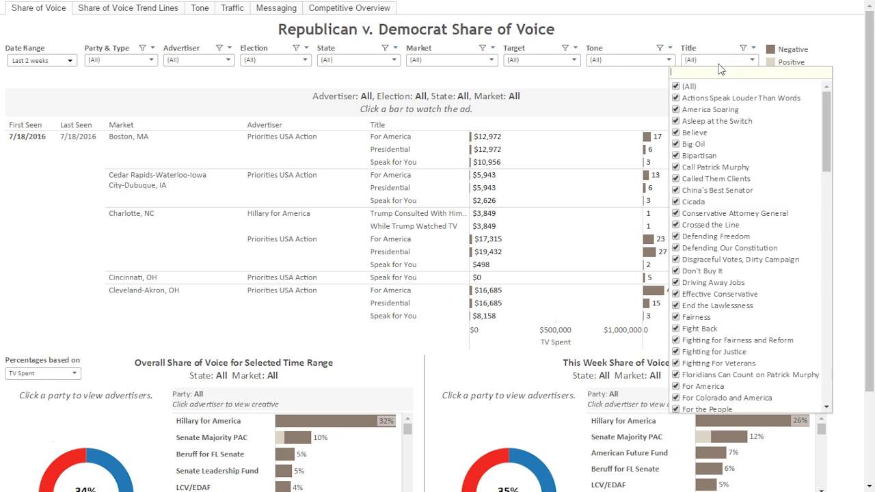
pyautogui.click(183, 90)
pyautogui.click(179, 103)
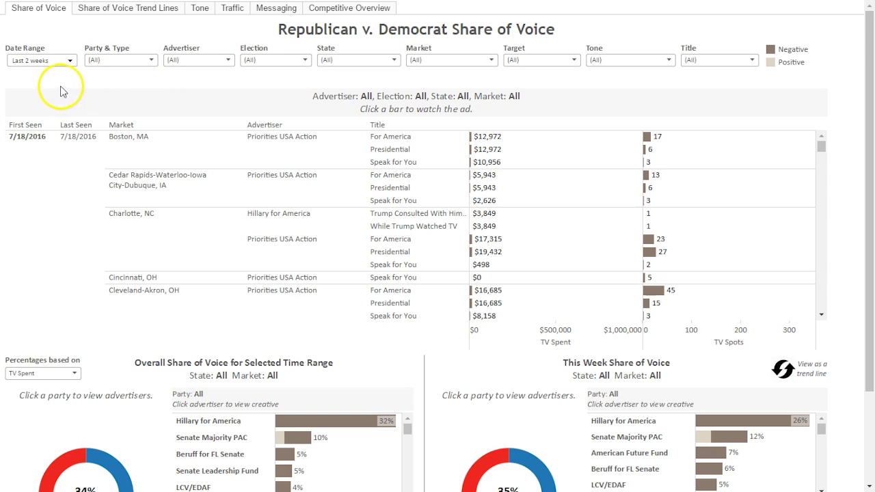
# Set the Advertiser filter to only Hillary for America, found by searching 'Hil'
pyautogui.click(225, 60)
pyautogui.click(176, 89)
pyautogui.click(224, 73)
pyautogui.write('Hil')
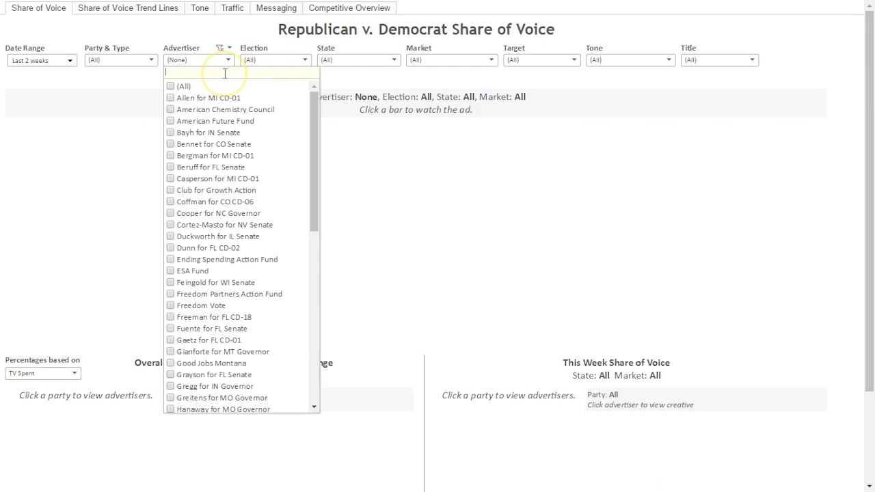
pyautogui.click(173, 86)
pyautogui.click(189, 176)
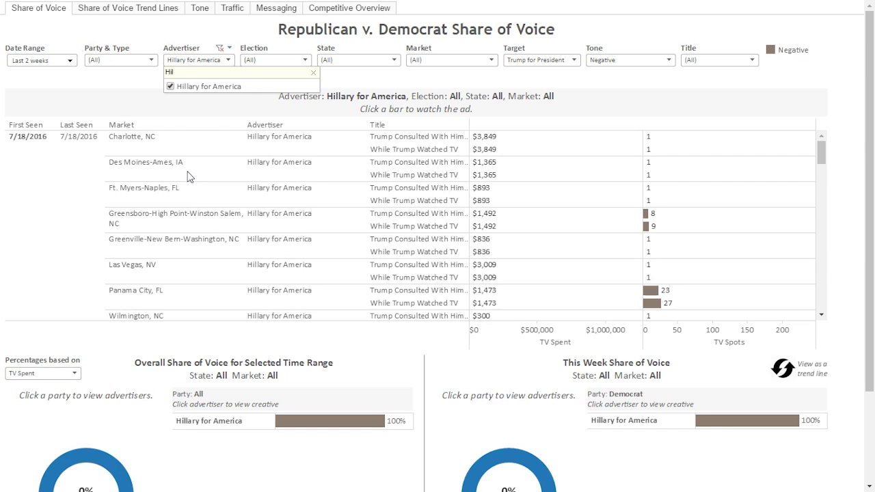
pyautogui.click(133, 107)
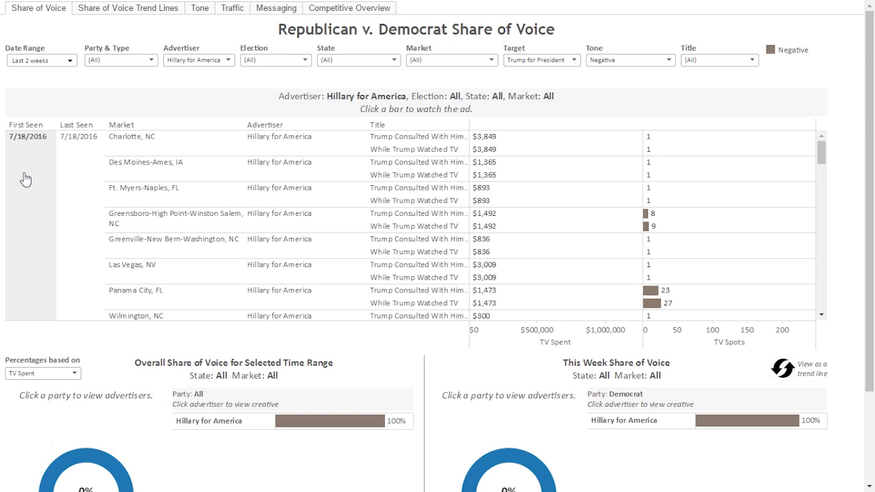
# Scroll the ad table and inspect the While Trump Watched TV spots bar, then clear the selection
pyautogui.moveTo(821, 151); pyautogui.dragTo(821, 297)
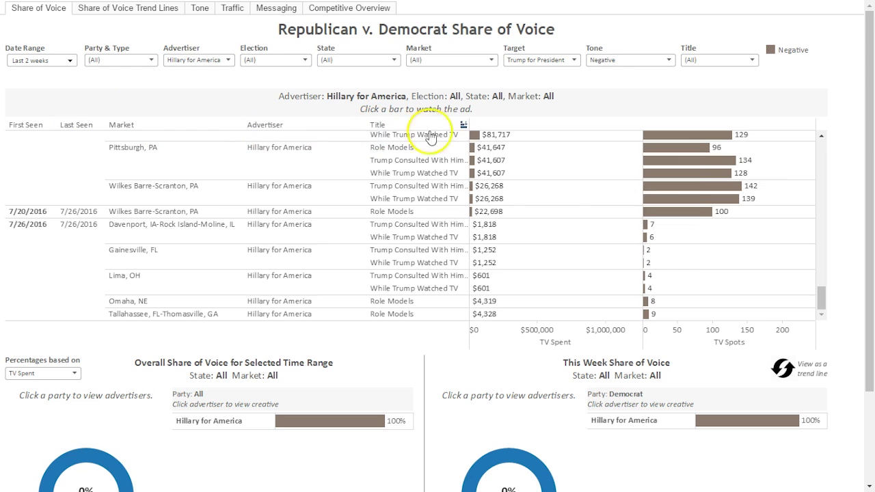
pyautogui.moveTo(479, 142)
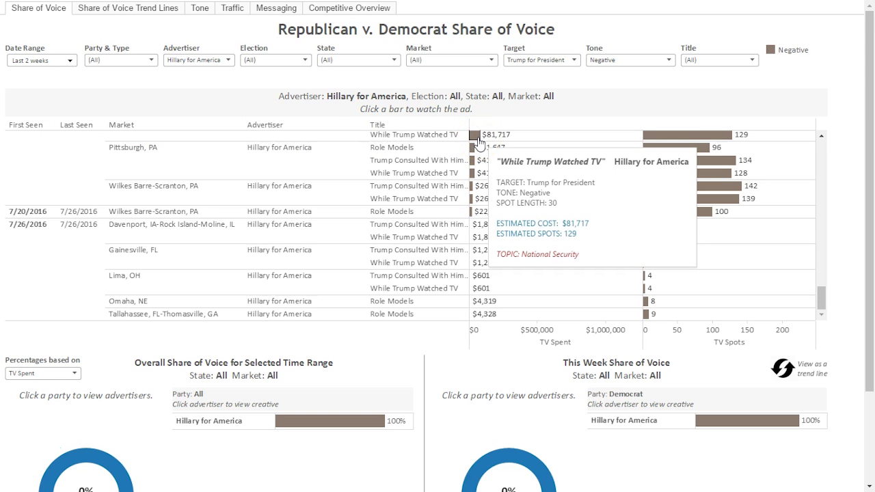
pyautogui.click(649, 140)
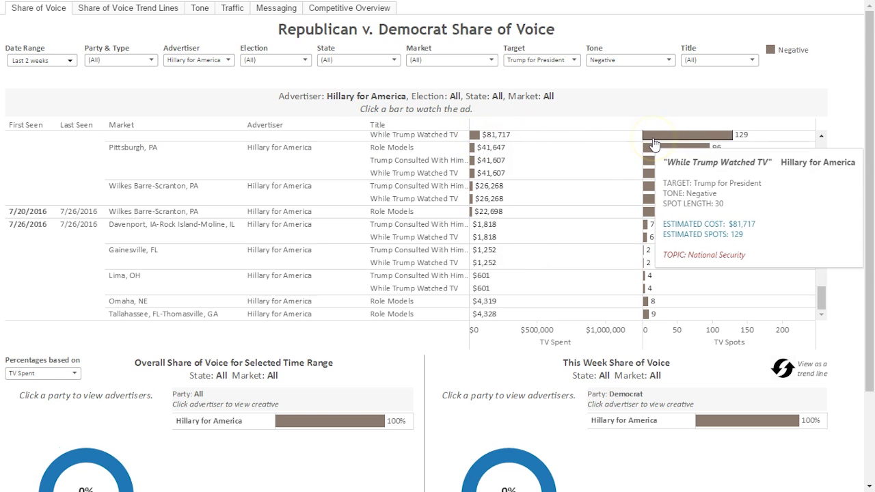
pyautogui.click(788, 61)
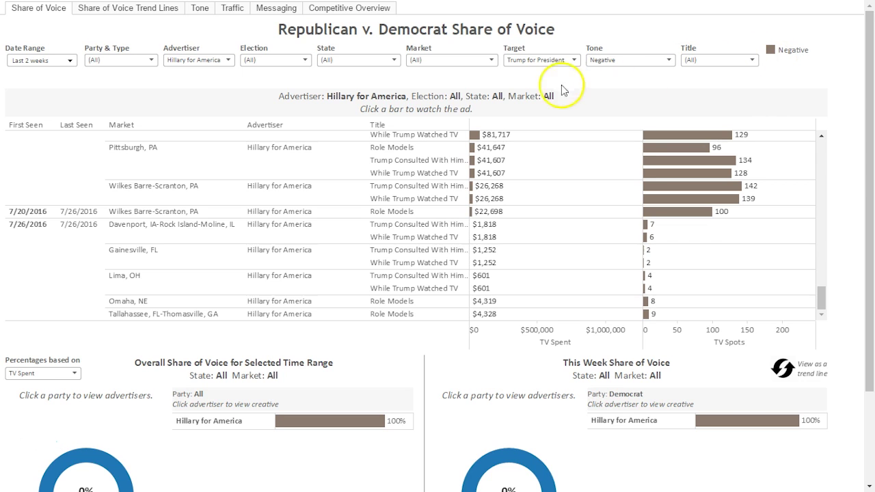
# Select the While Trump Watched TV spending bar ($81,717) and watch the ad
pyautogui.moveTo(474, 141)
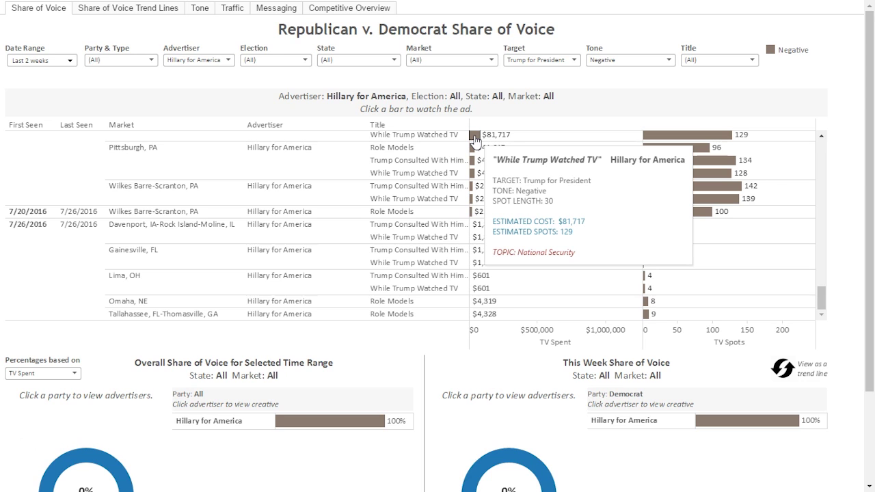
pyautogui.click(474, 139)
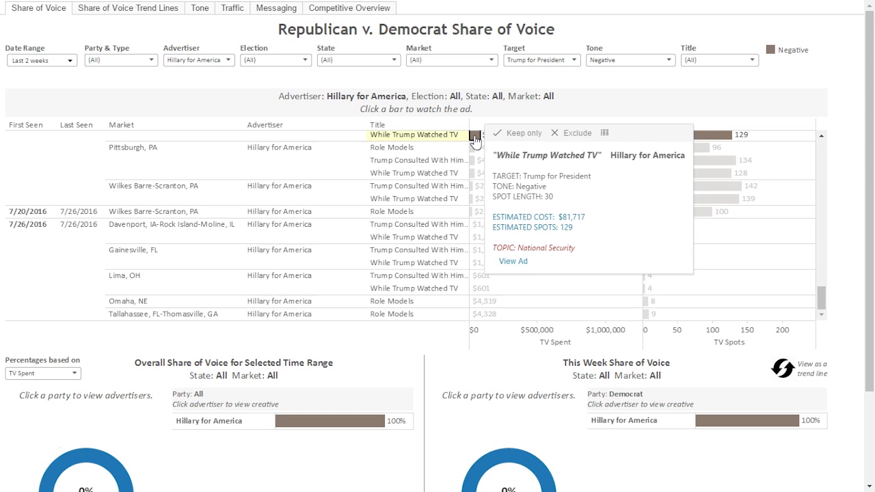
pyautogui.click(516, 265)
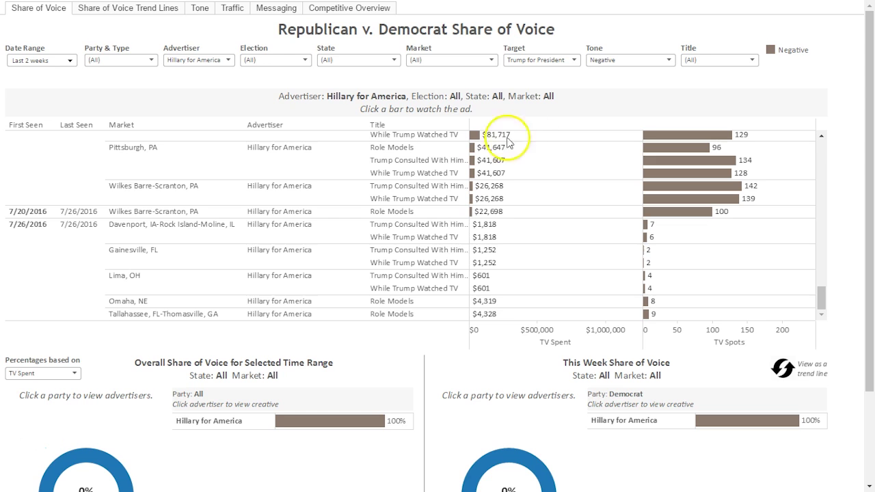
# Reset the Advertiser filter to (All) and scroll down to the Share of Voice charts
pyautogui.click(228, 62)
pyautogui.click(171, 86)
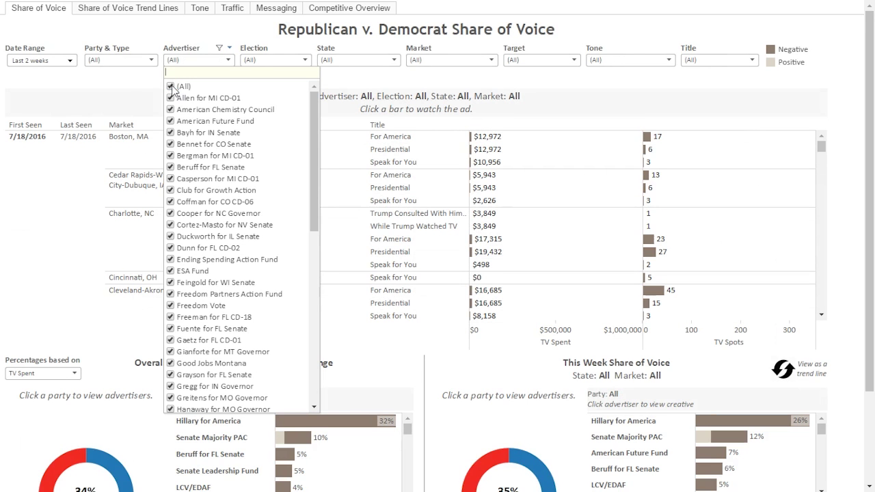
pyautogui.click(133, 80)
pyautogui.scroll(-2, 133, 80)
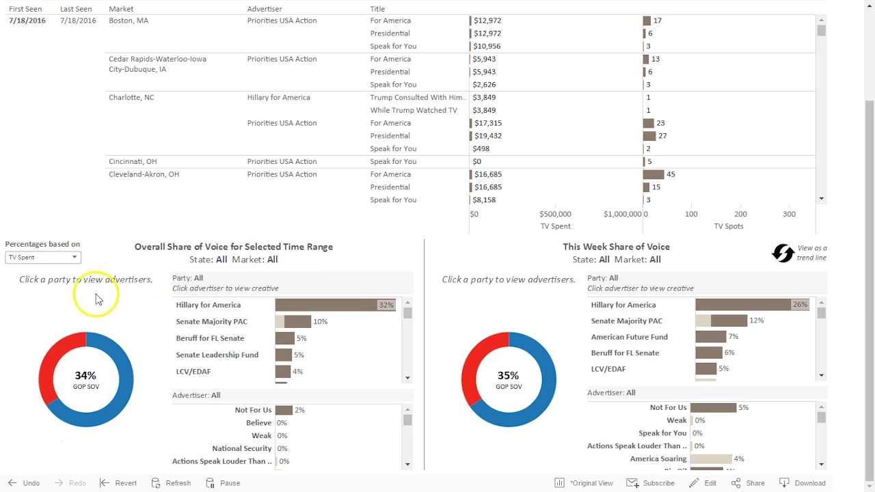
# Switch the percentage basis to TV Spots and read GOP at 37% overall, 33% this week
pyautogui.click(78, 260)
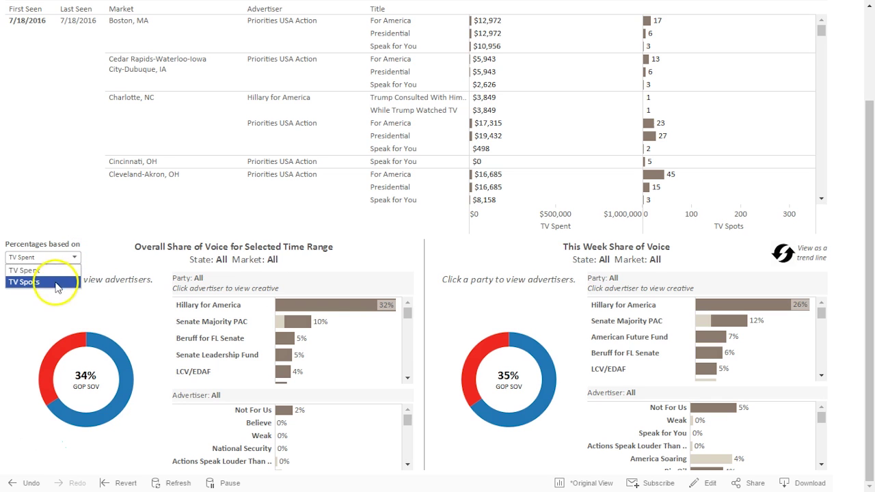
pyautogui.click(54, 282)
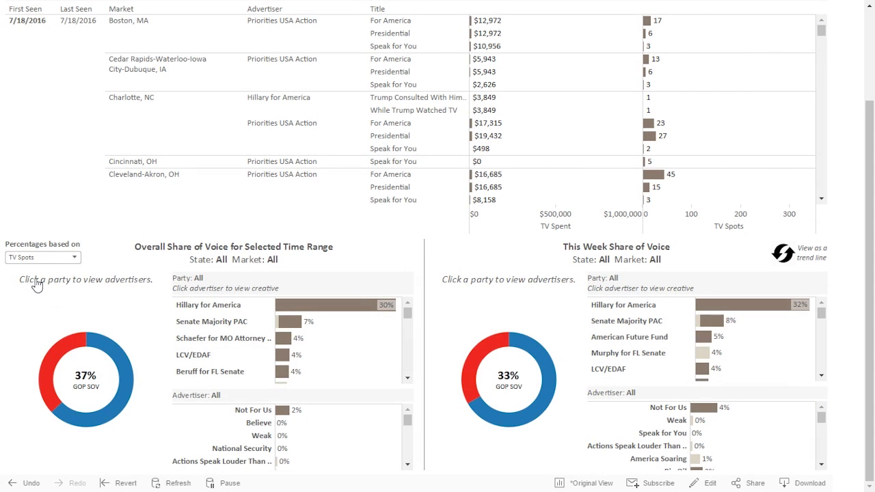
pyautogui.moveTo(38, 285); pyautogui.dragTo(56, 348)
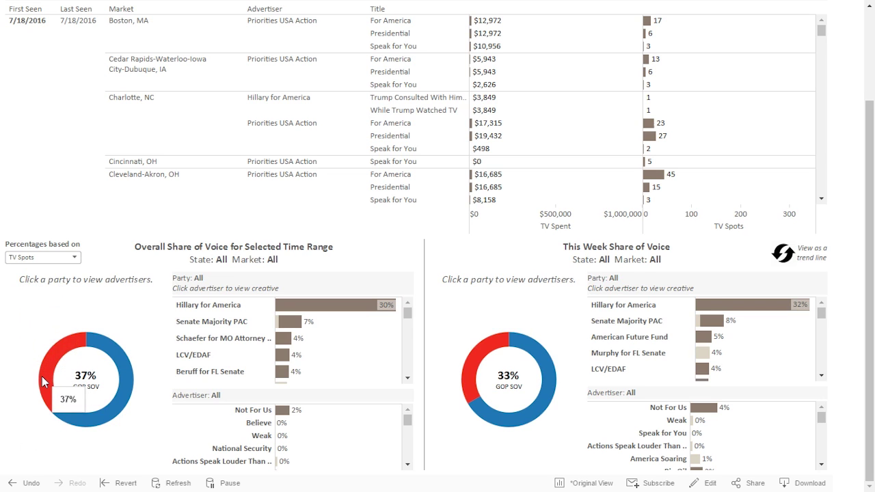
pyautogui.moveTo(43, 381); pyautogui.dragTo(106, 352)
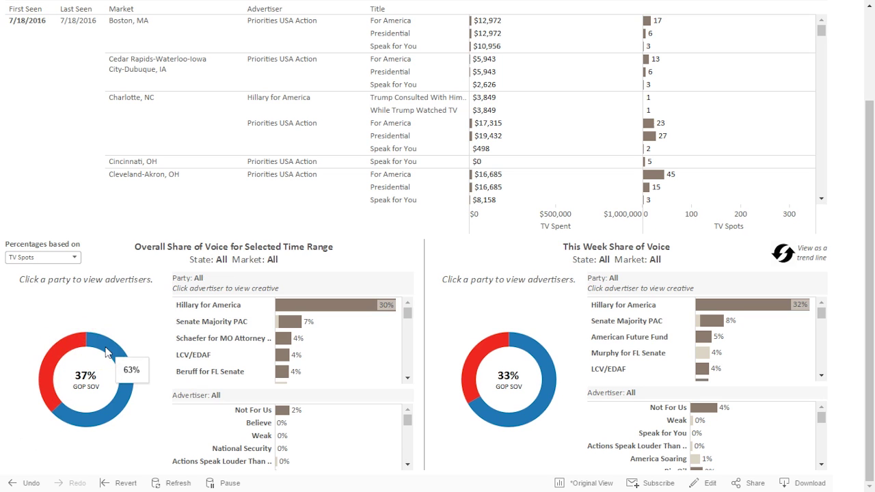
pyautogui.click(105, 348)
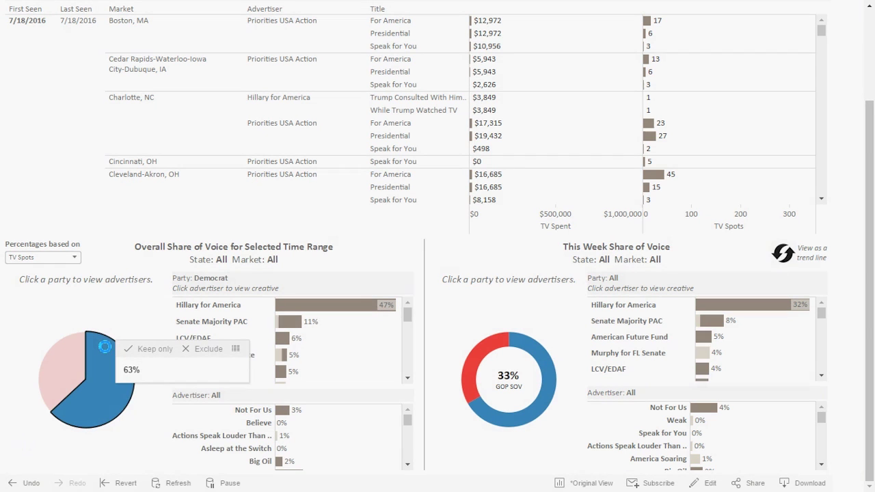
pyautogui.moveTo(105, 346); pyautogui.dragTo(358, 321)
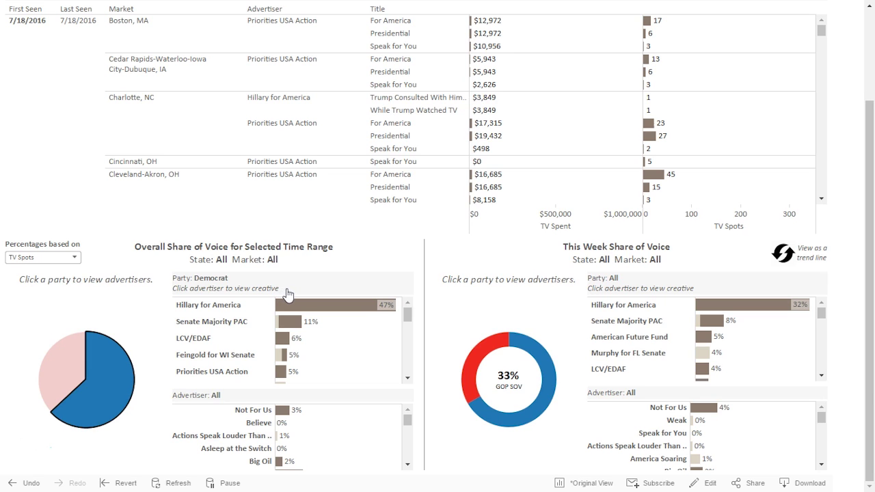
pyautogui.moveTo(338, 311)
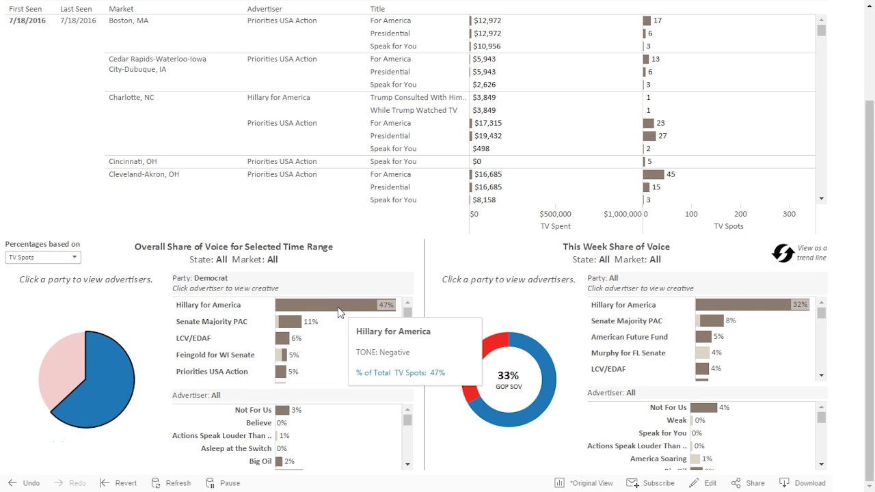
pyautogui.click(338, 312)
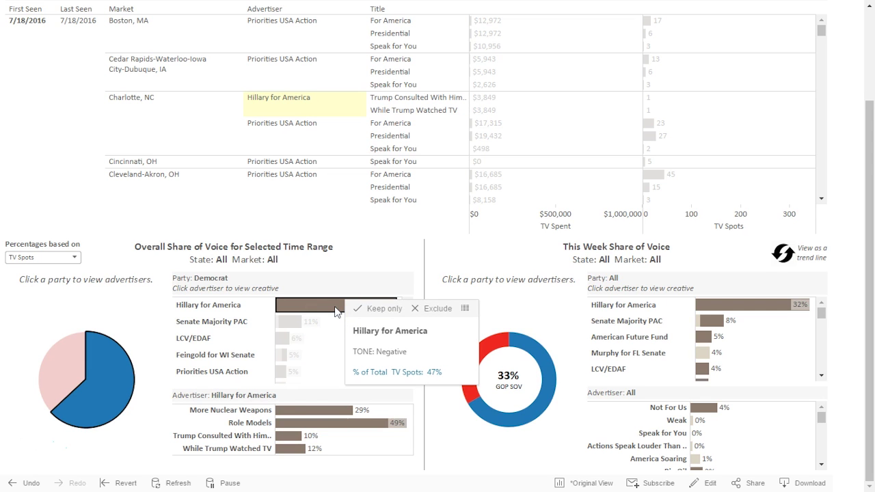
pyautogui.click(333, 424)
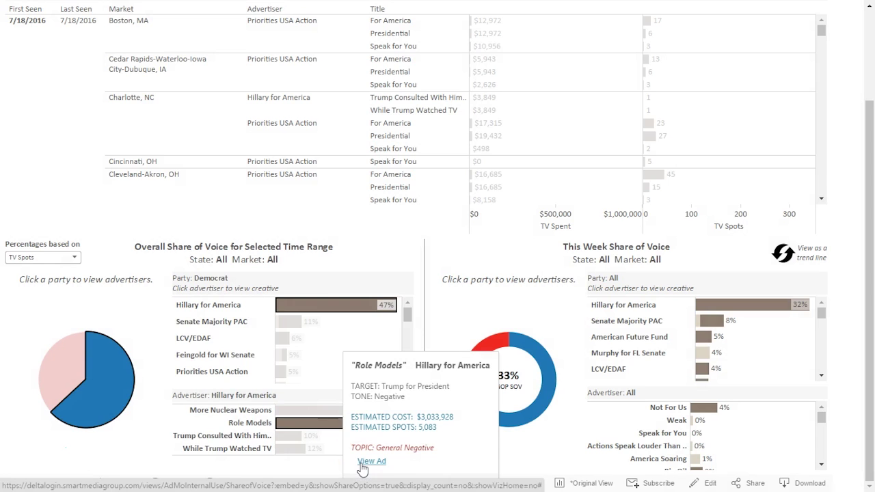
pyautogui.click(361, 463)
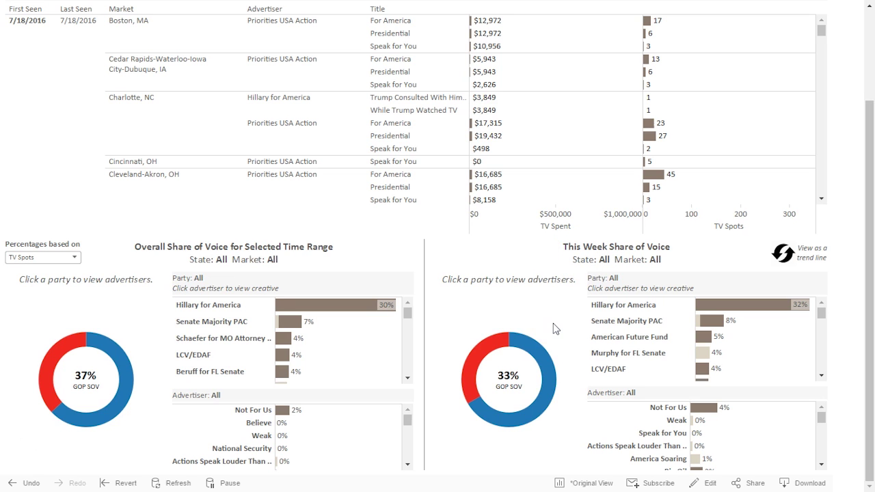
pyautogui.click(540, 350)
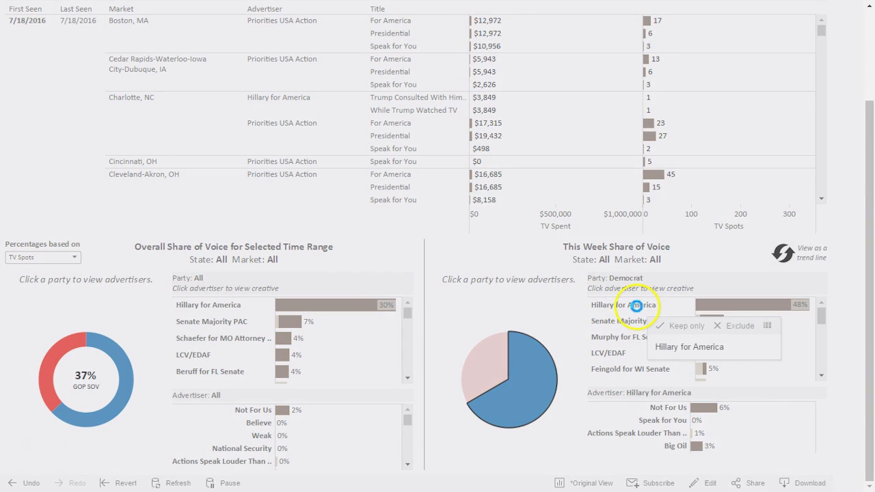
pyautogui.click(637, 311)
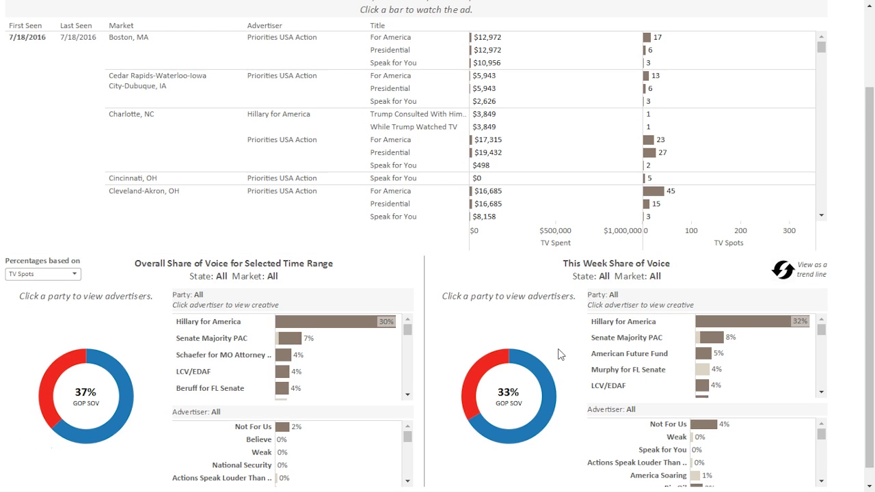
# Show share of voice as a trend line, then go to the Tone dashboard
pyautogui.click(779, 274)
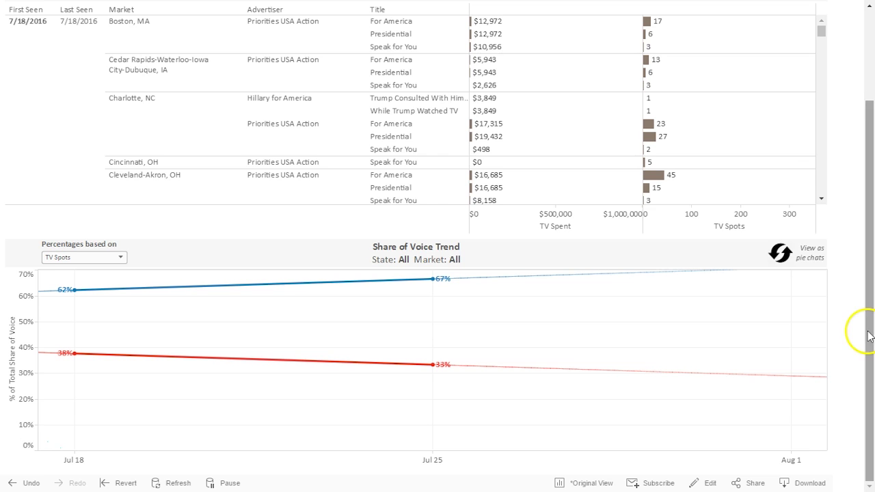
pyautogui.scroll(3, 859, 334)
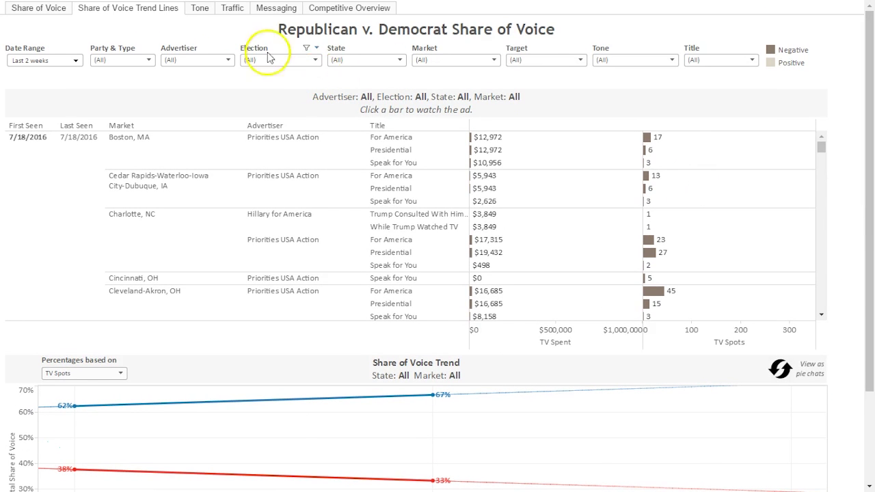
pyautogui.click(201, 10)
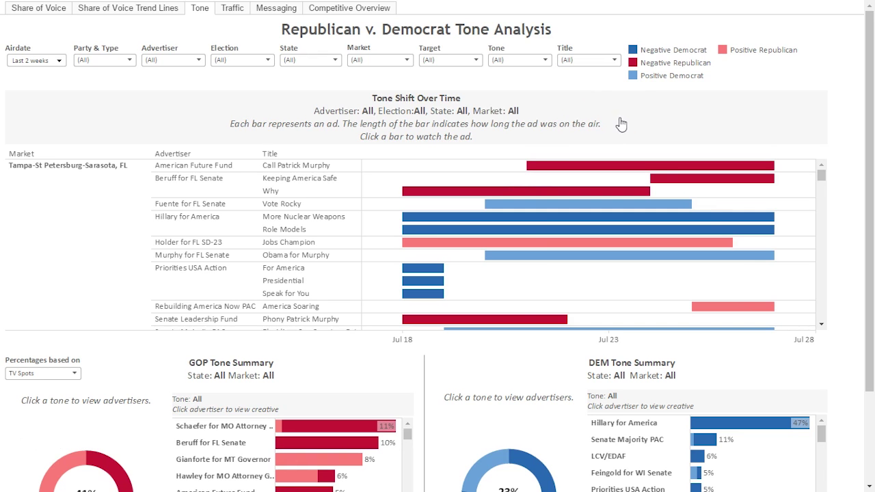
pyautogui.moveTo(540, 168)
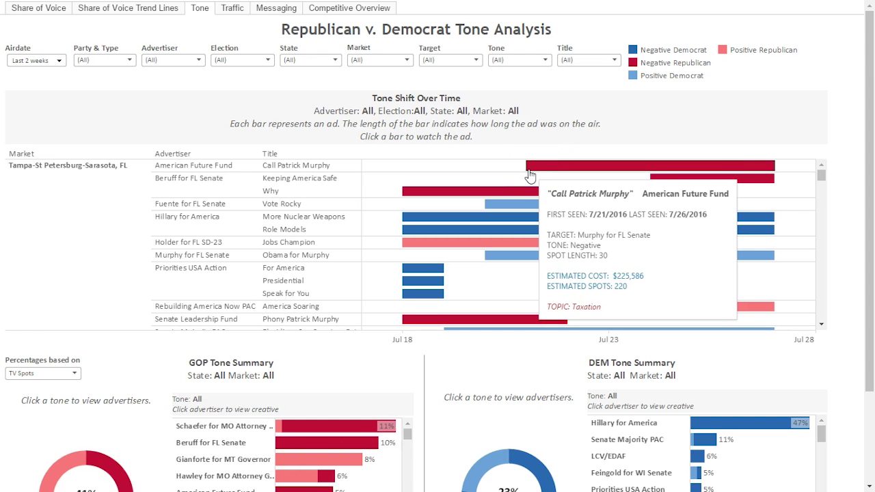
pyautogui.moveTo(529, 176); pyautogui.dragTo(632, 208)
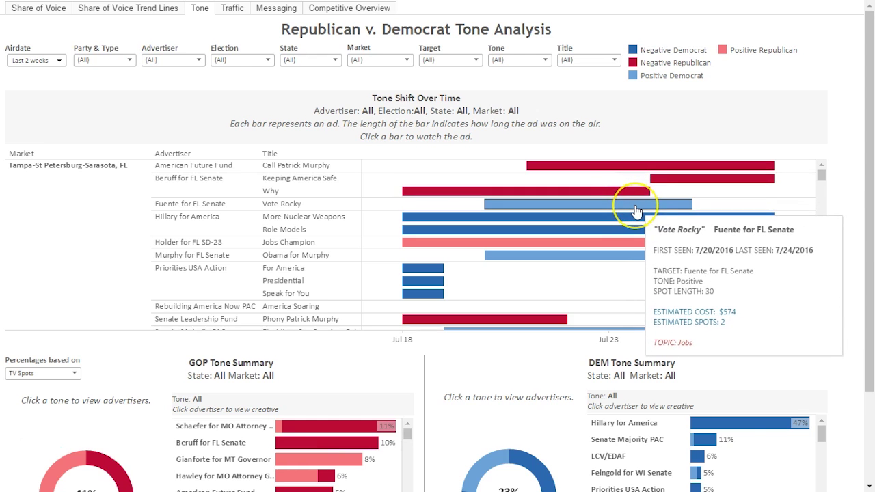
pyautogui.click(635, 212)
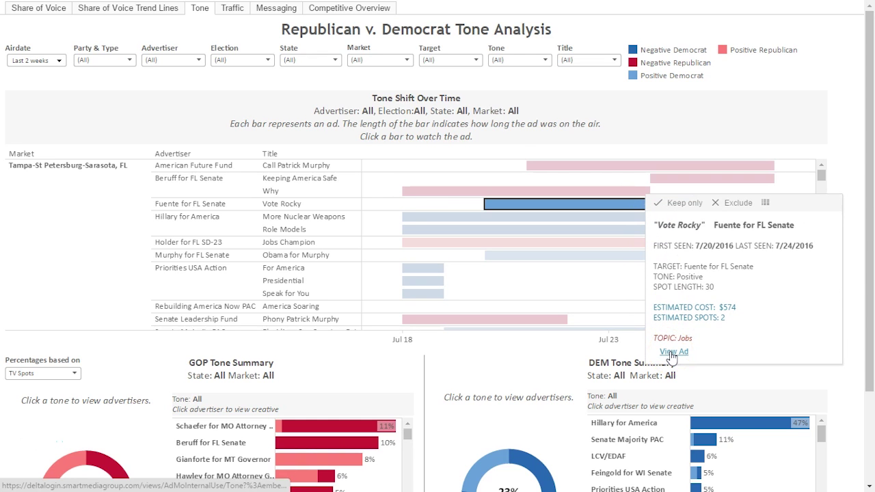
pyautogui.click(570, 210)
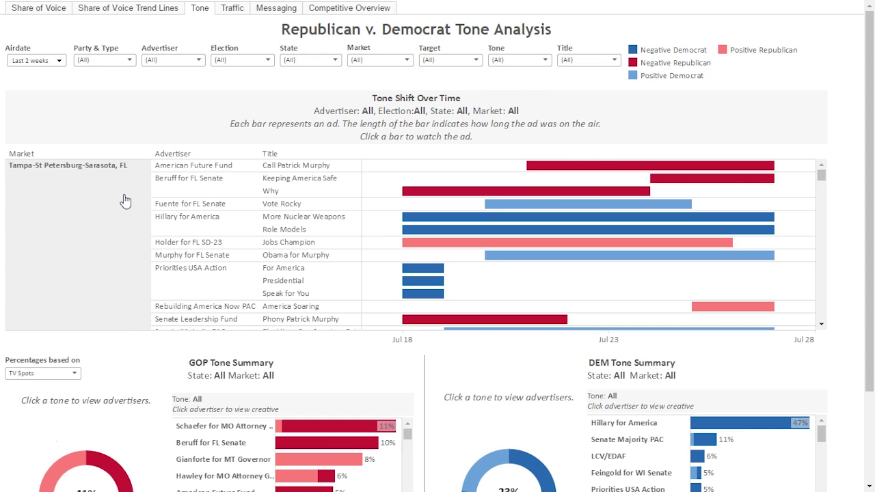
# Scroll through the Tone Shift chart and set the tone percentages to TV Spent
pyautogui.moveTo(821, 176); pyautogui.dragTo(818, 333)
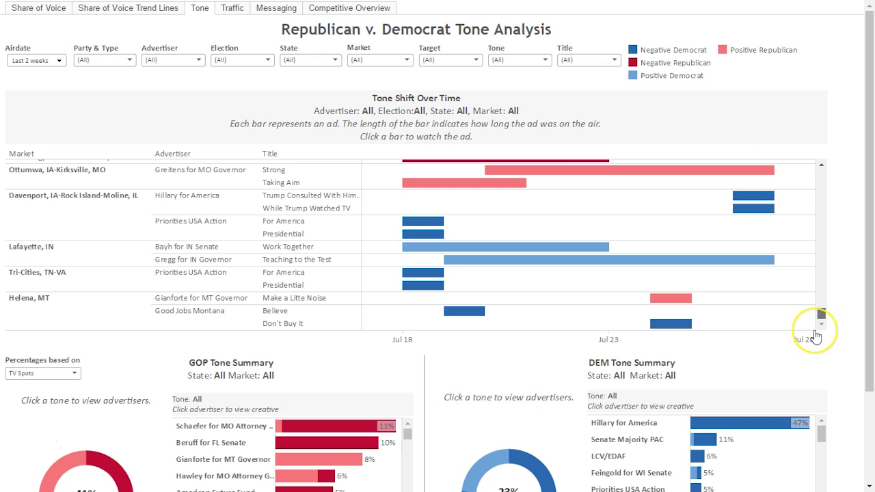
pyautogui.moveTo(869, 315); pyautogui.dragTo(872, 413)
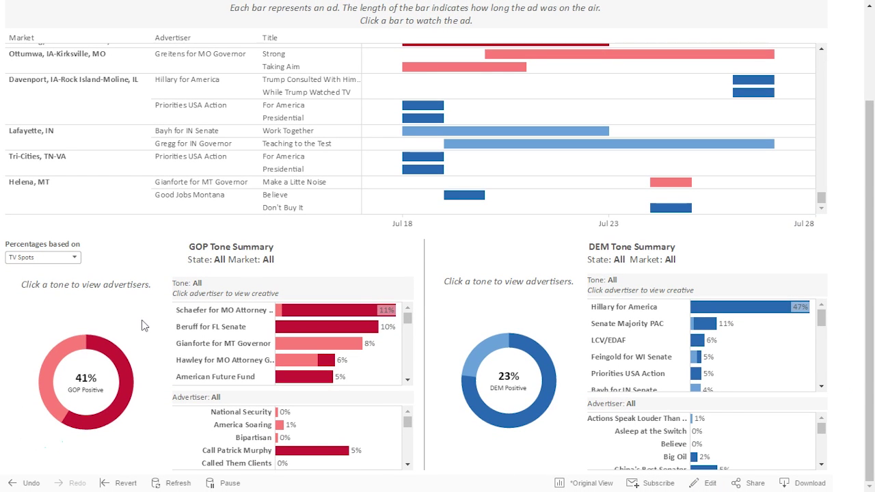
pyautogui.click(90, 374)
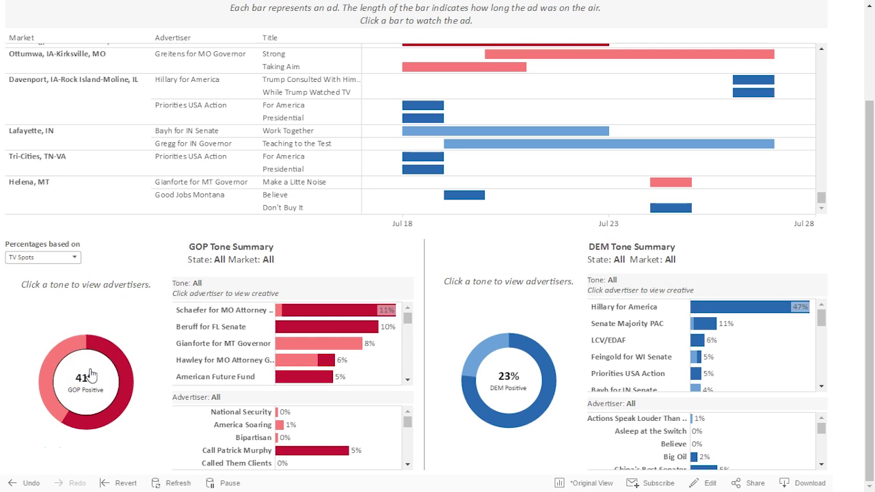
pyautogui.click(76, 262)
pyautogui.click(71, 275)
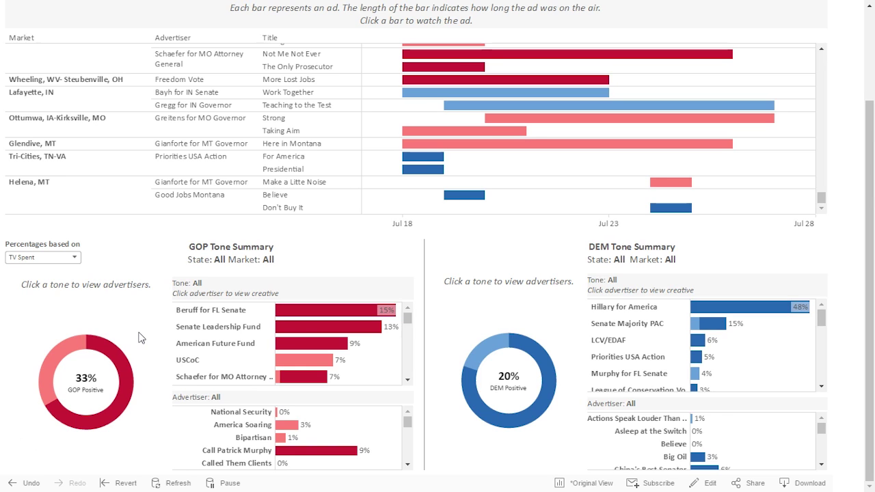
# Drill into GOP negative ads down to Beruff for FL Senate's Why ad, then clear the selections
pyautogui.click(111, 349)
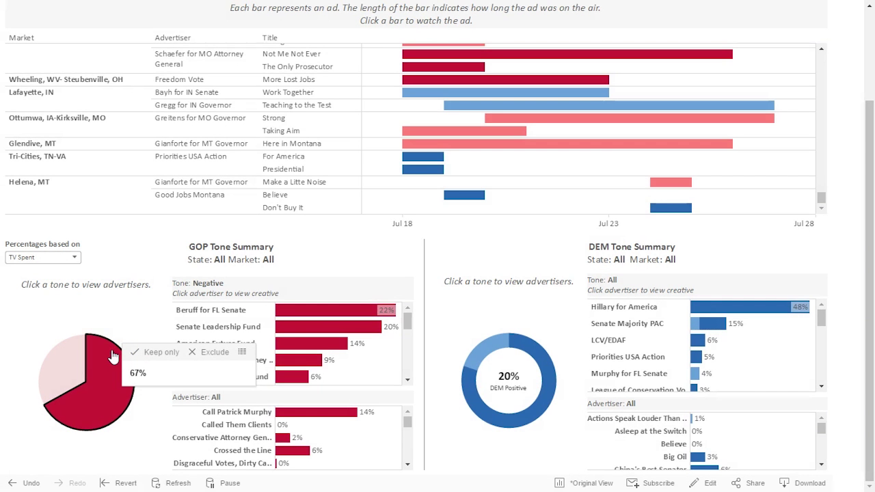
pyautogui.click(190, 318)
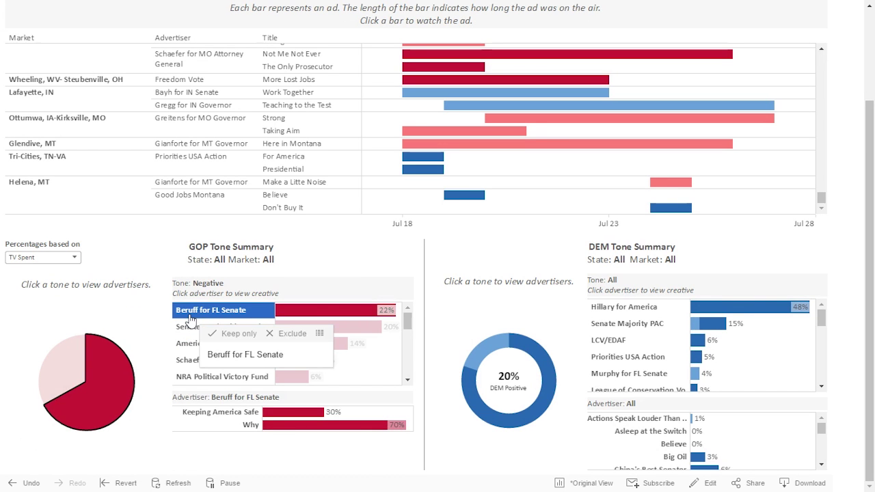
pyautogui.click(266, 432)
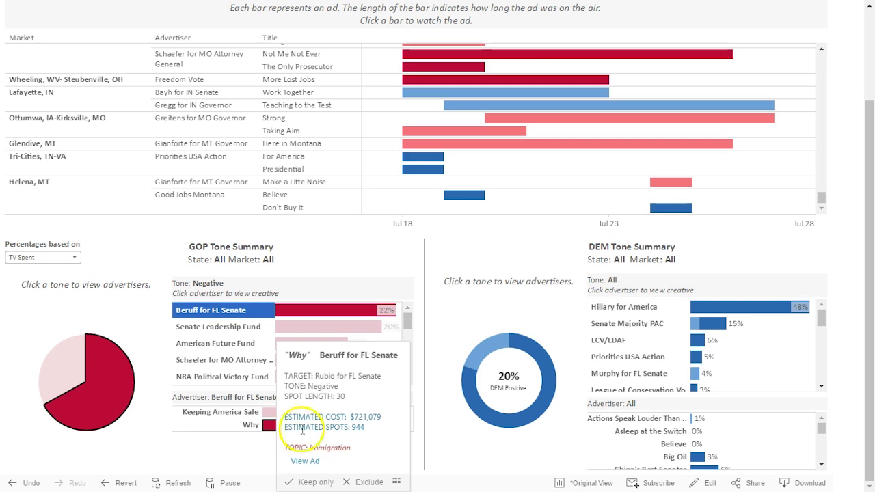
pyautogui.click(309, 465)
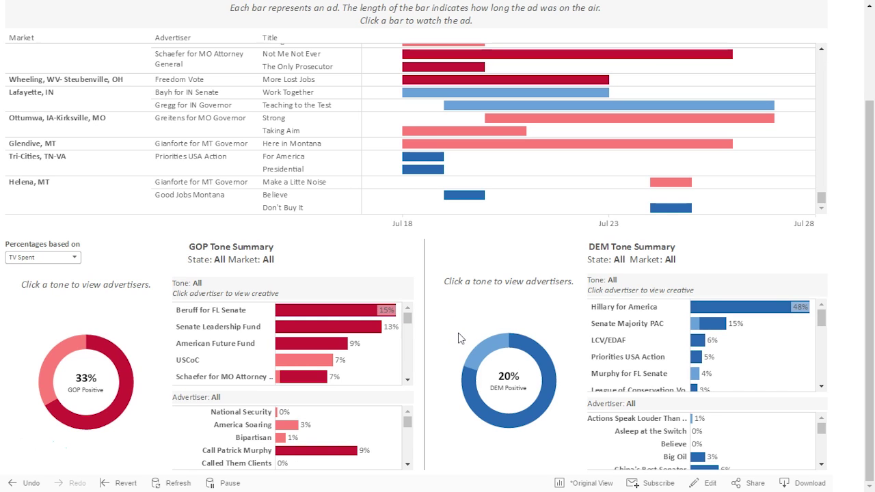
# Filter DEM advertisers to the larger tone slice, then move to the Traffic dashboard
pyautogui.click(525, 336)
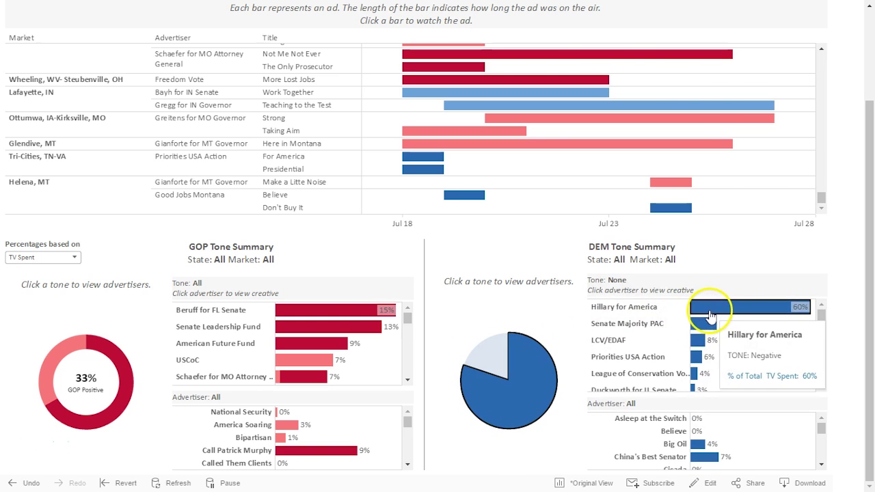
pyautogui.scroll(2, 710, 273)
pyautogui.click(233, 9)
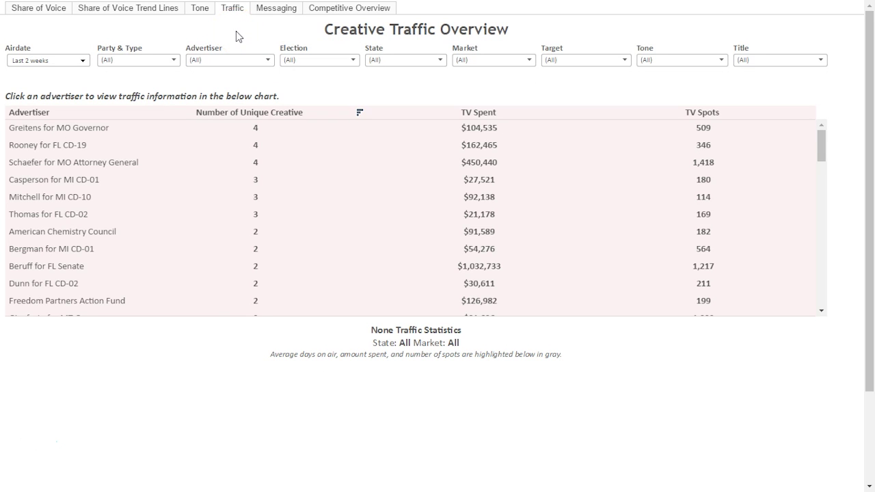
# Narrow the traffic table to Hillary for America and load its per-market traffic statistics
pyautogui.click(267, 60)
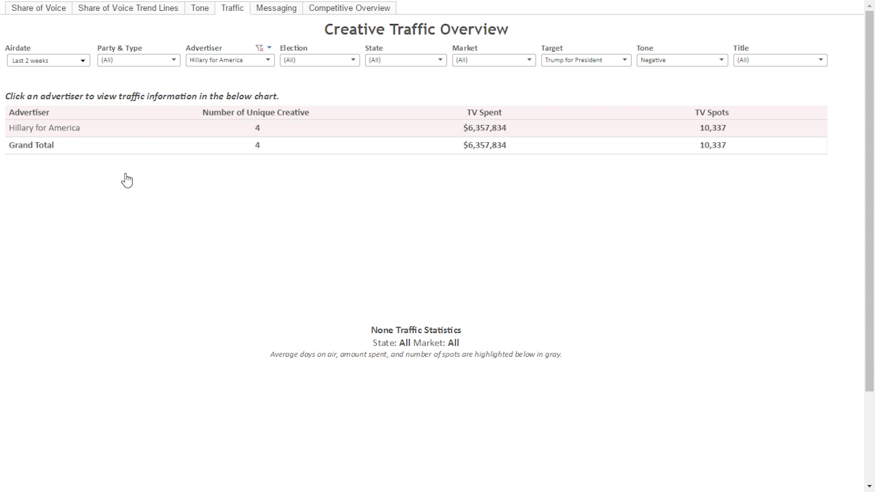
pyautogui.click(81, 135)
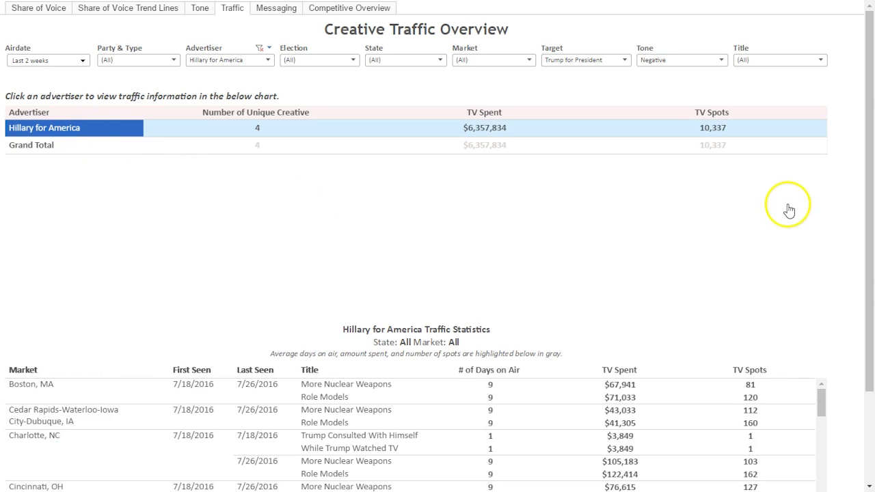
pyautogui.scroll(-2, 789, 210)
pyautogui.click(680, 242)
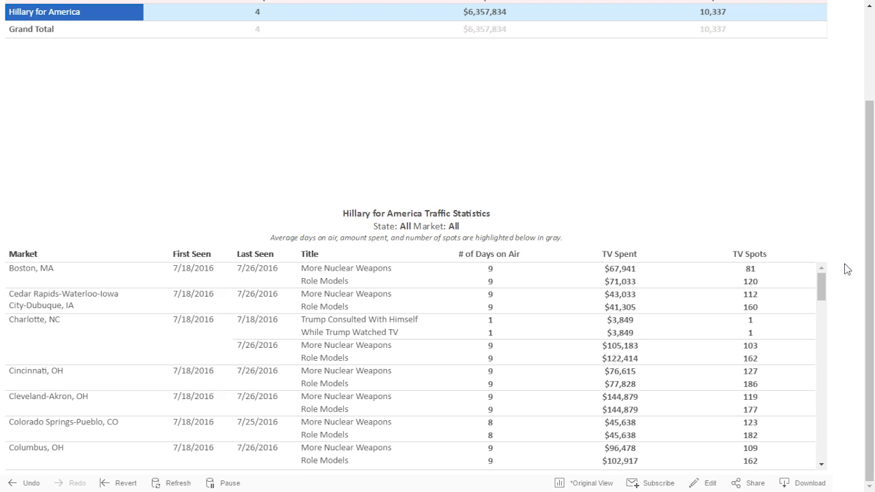
# Scroll to the end of the statistics table, then go to the Messaging Overview dashboard
pyautogui.moveTo(821, 278); pyautogui.dragTo(770, 469)
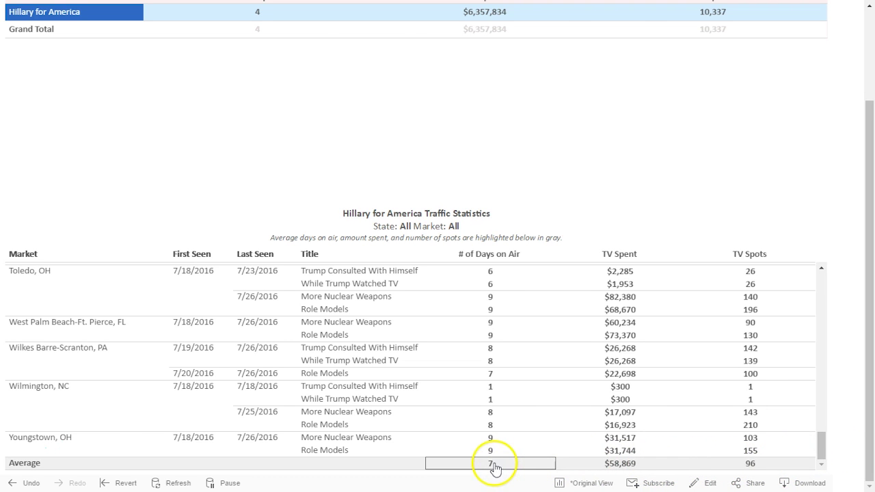
pyautogui.scroll(3, 478, 273)
pyautogui.click(274, 8)
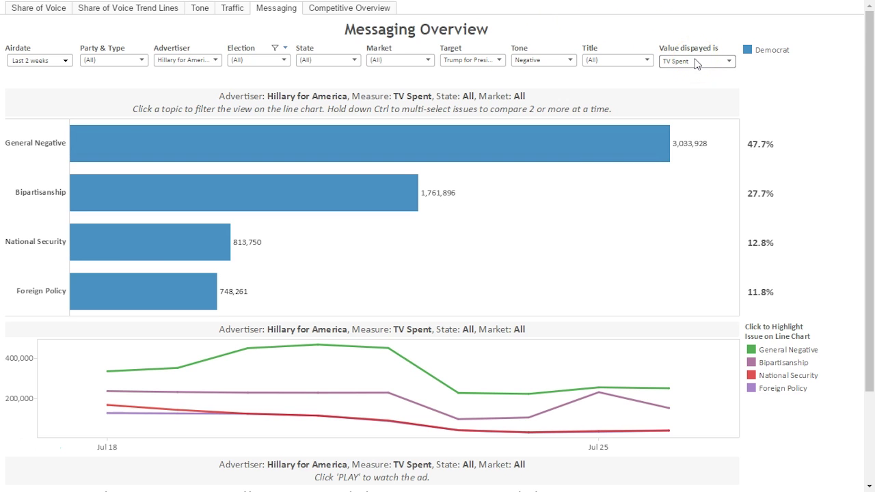
pyautogui.click(691, 88)
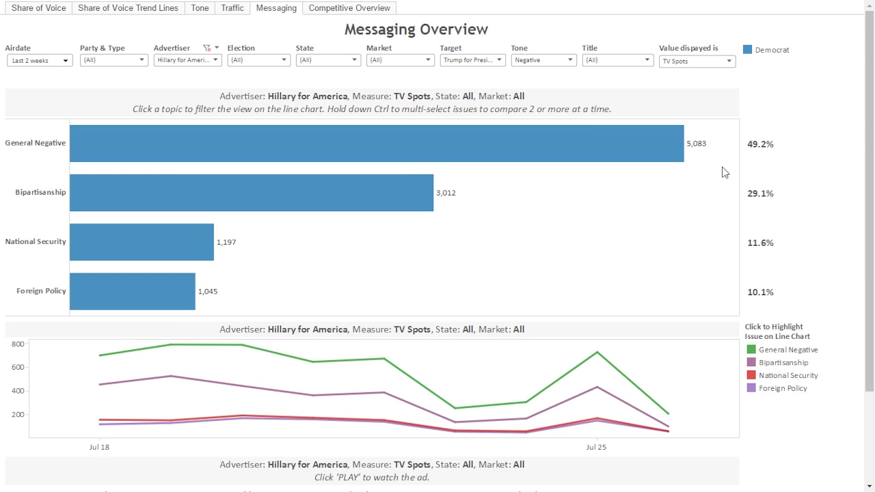
pyautogui.click(728, 62)
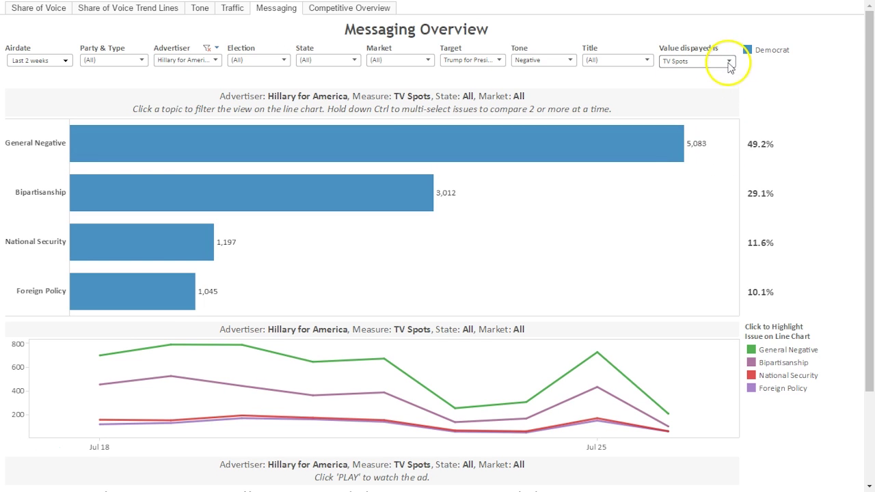
pyautogui.click(719, 77)
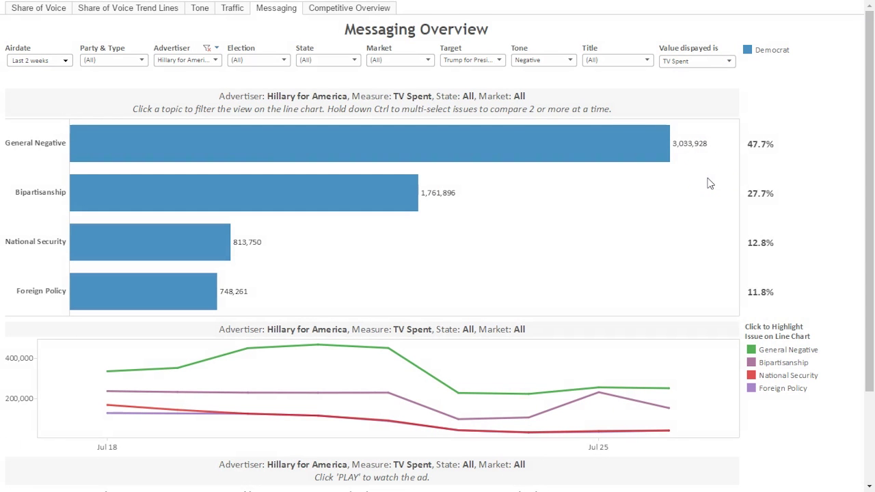
pyautogui.moveTo(517, 309); pyautogui.dragTo(499, 375)
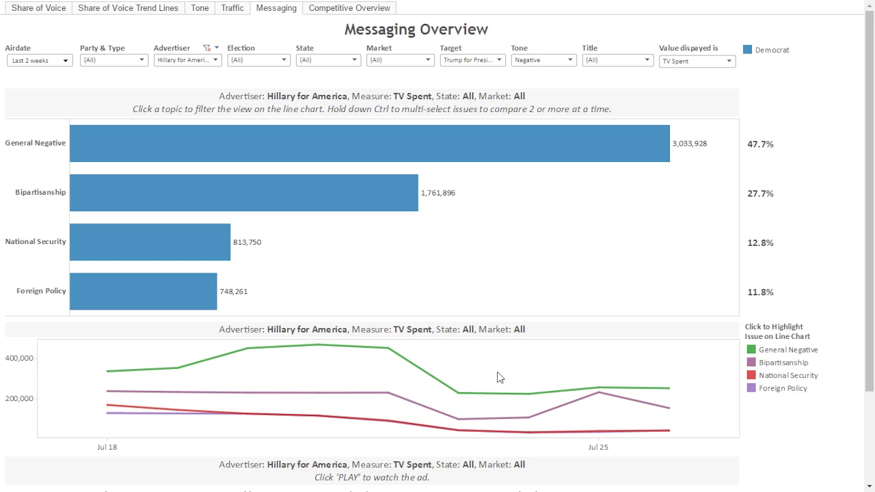
pyautogui.moveTo(497, 377); pyautogui.dragTo(550, 388)
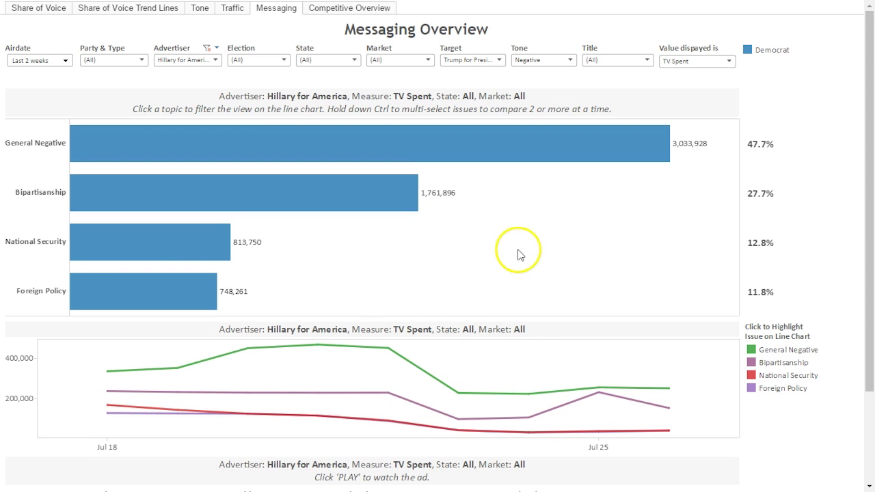
pyautogui.click(24, 141)
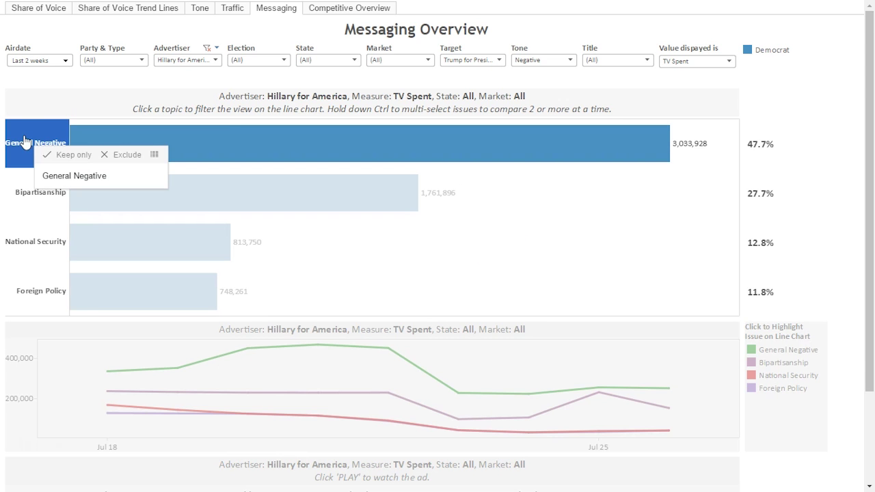
pyautogui.keyDown('ctrl'); pyautogui.click(35, 237); pyautogui.keyUp('ctrl')
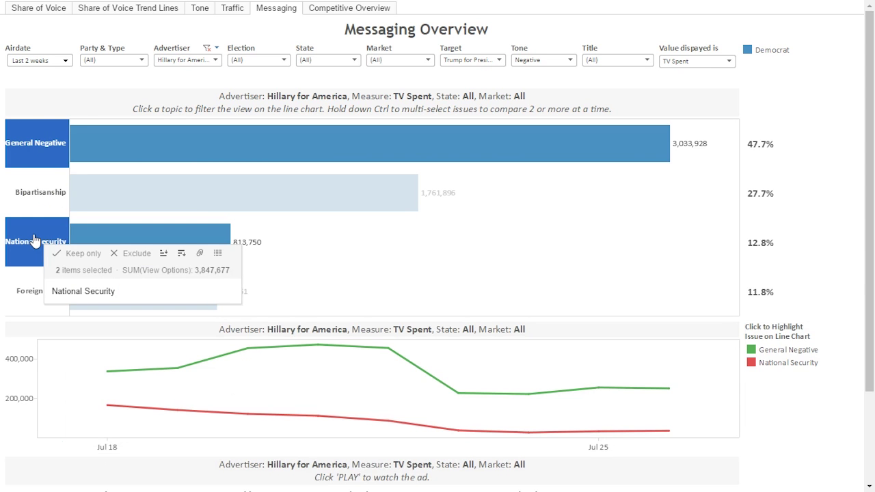
pyautogui.keyDown('ctrl'); pyautogui.click(35, 194); pyautogui.keyUp('ctrl')
pyautogui.moveTo(862, 191); pyautogui.dragTo(843, 312)
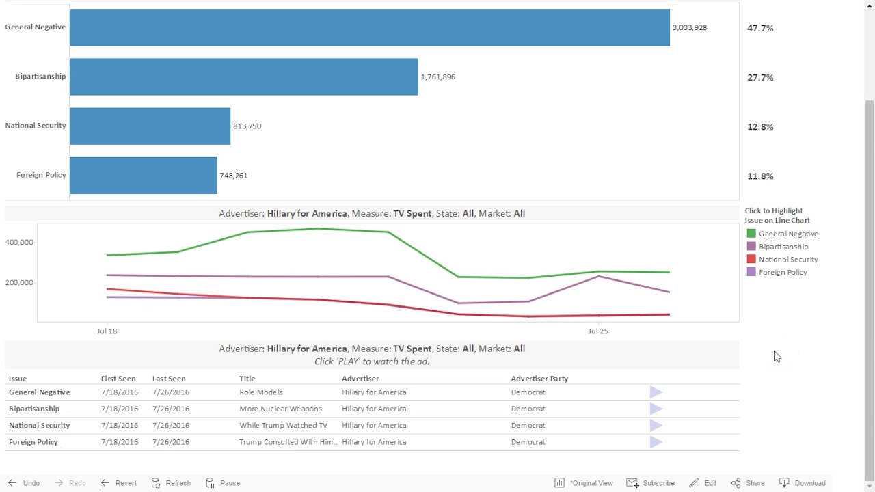
pyautogui.click(754, 359)
pyautogui.click(656, 409)
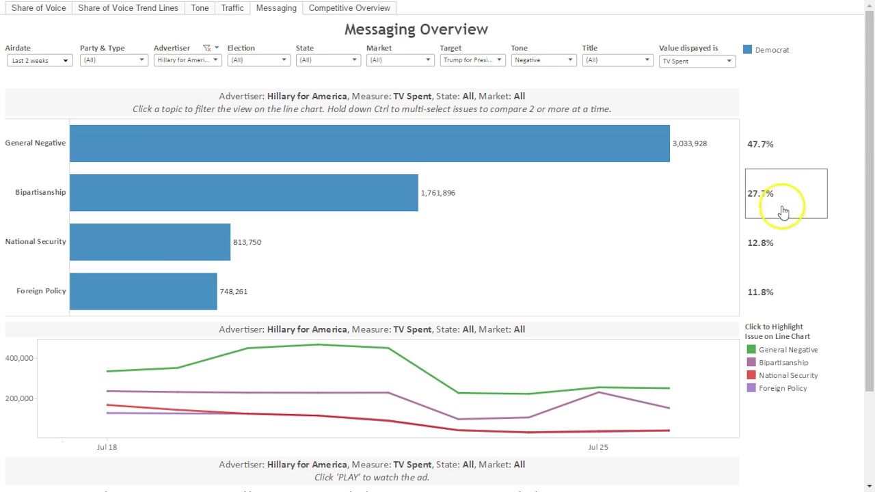
pyautogui.click(776, 239)
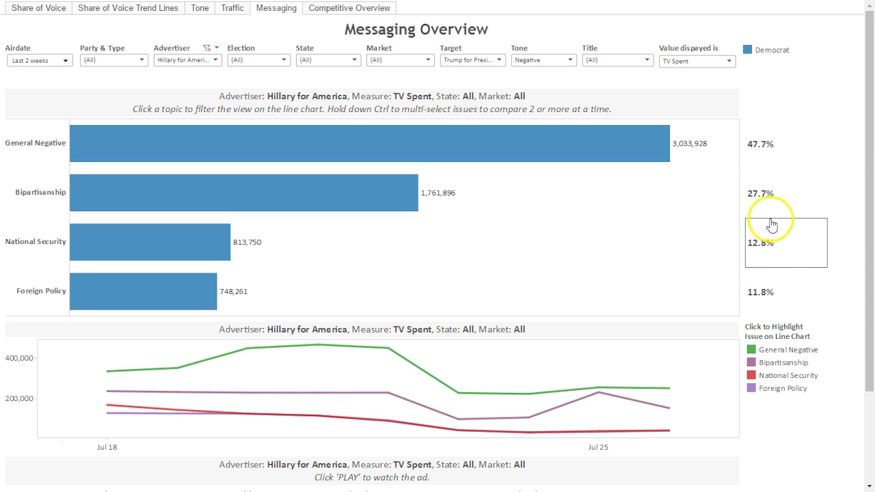